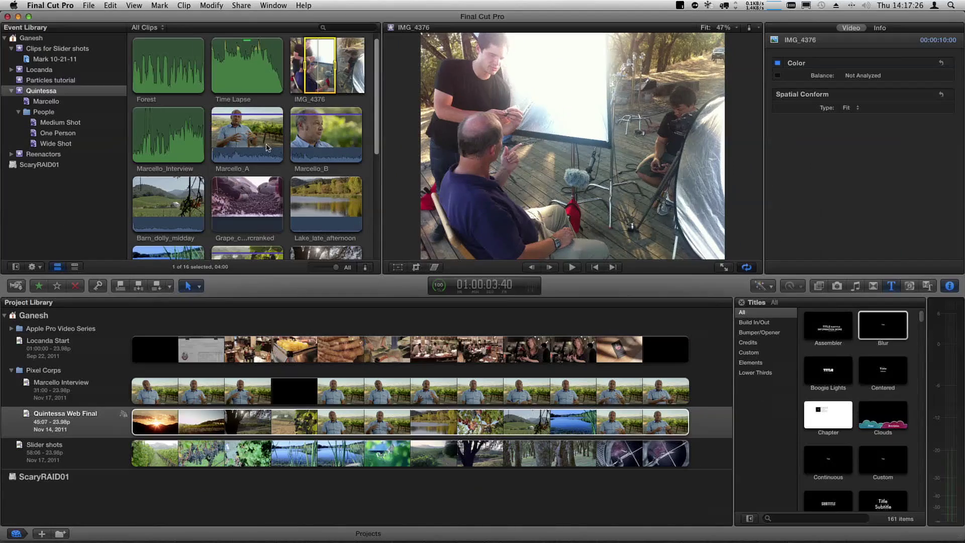
Preview Marcello_A, then Marcello_B, so the Quintessa Promo slate shows in the viewer.
{"action": "left_click", "coordinate": [233, 146]}
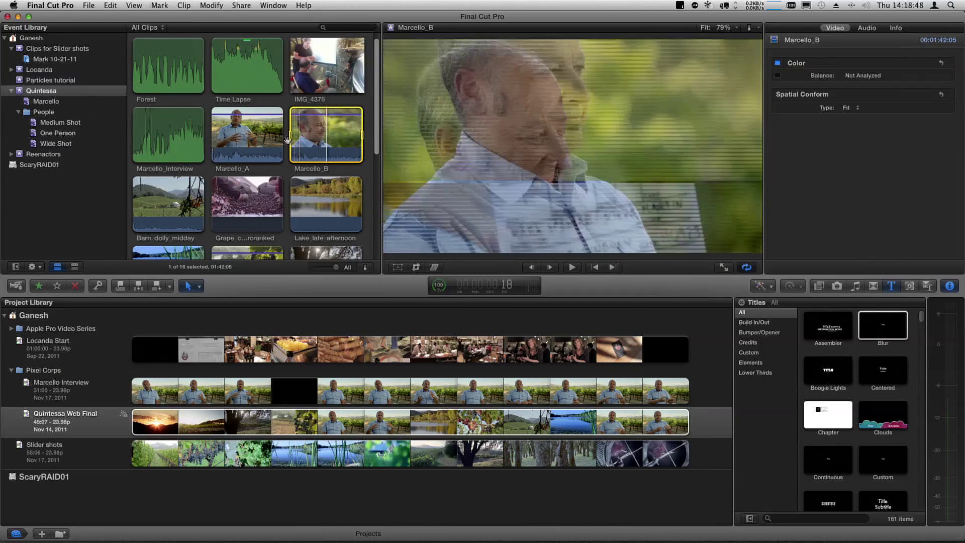
{"action": "left_click", "coordinate": [255, 141], "text": "super"}
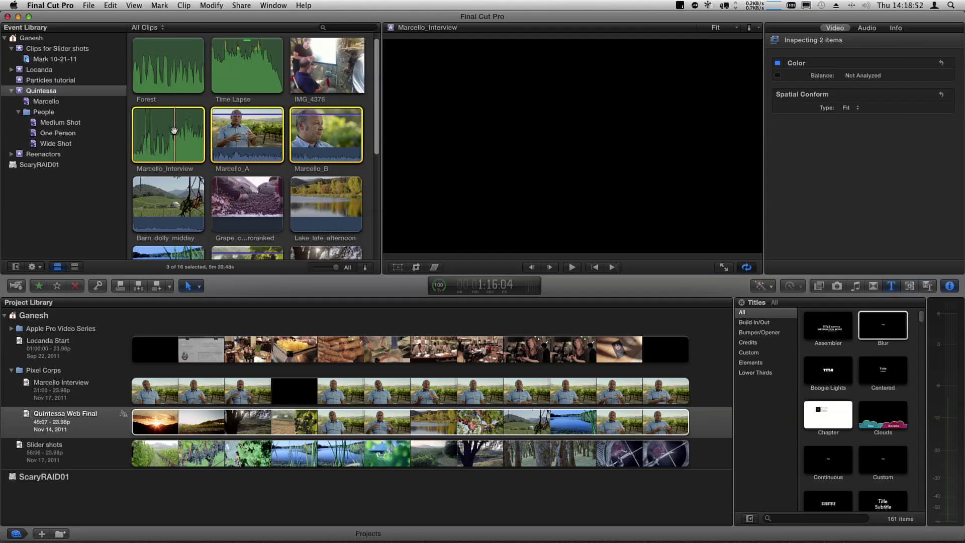
Synchronize Marcello_Interview, Marcello_A and Marcello_B into one clip and filter to the Marcello collection.
{"action": "right_click", "coordinate": [175, 131]}
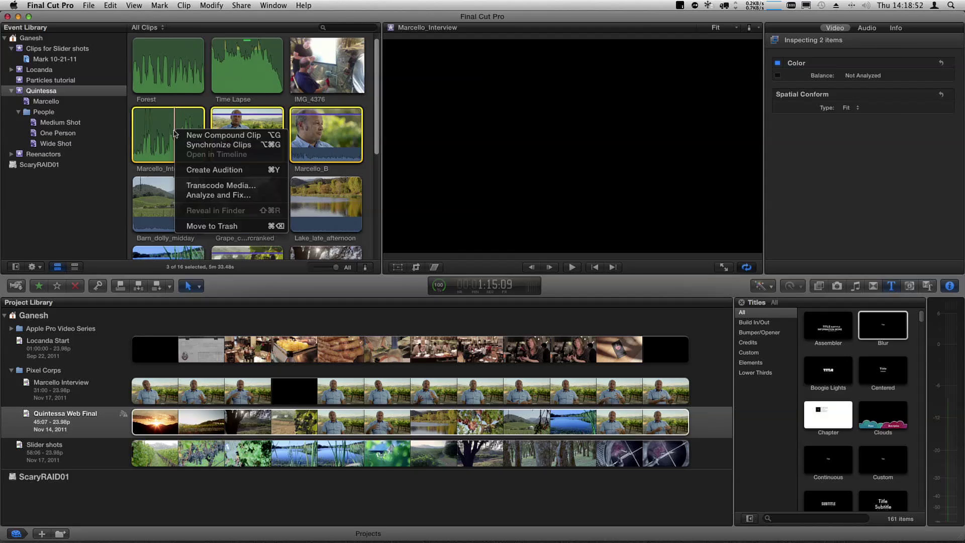
{"action": "left_click", "coordinate": [210, 147]}
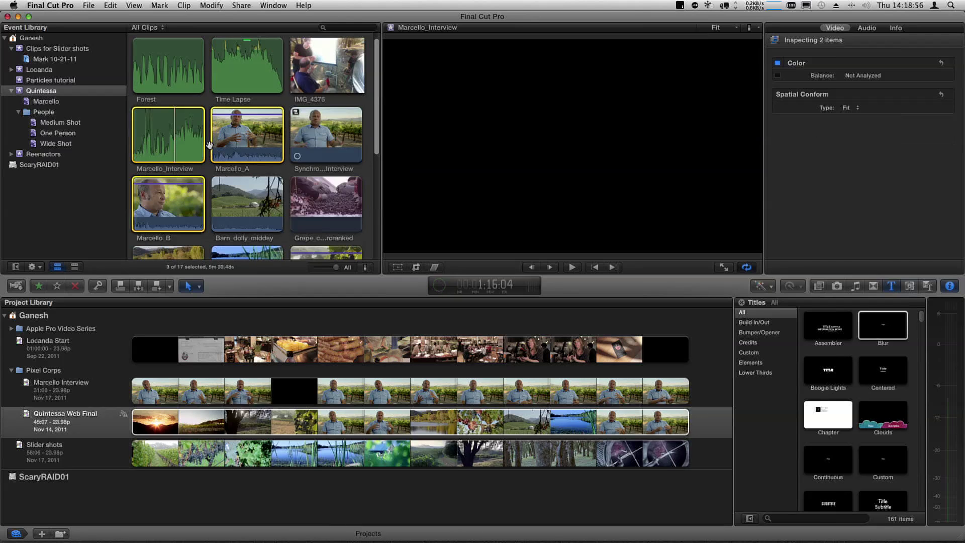
{"action": "left_click", "coordinate": [316, 153]}
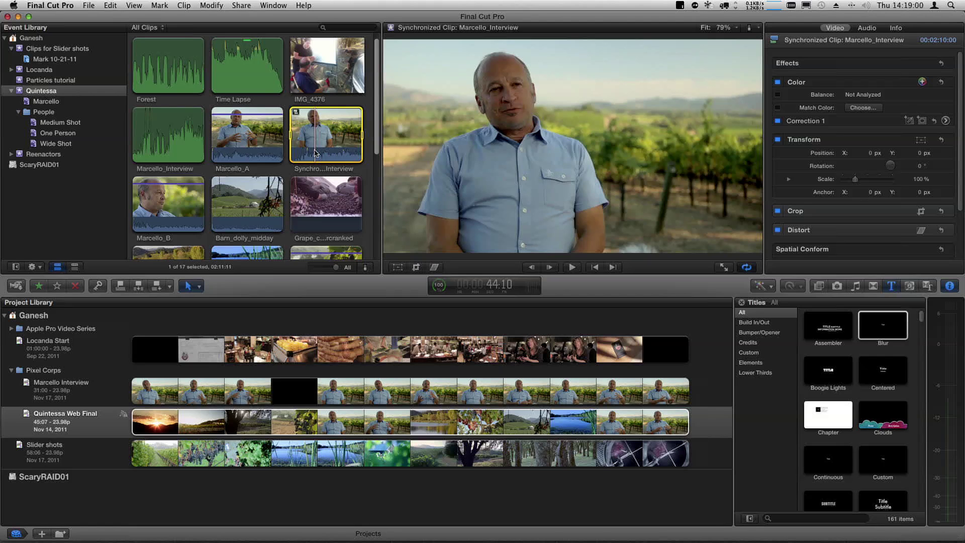
{"action": "left_click", "coordinate": [46, 102]}
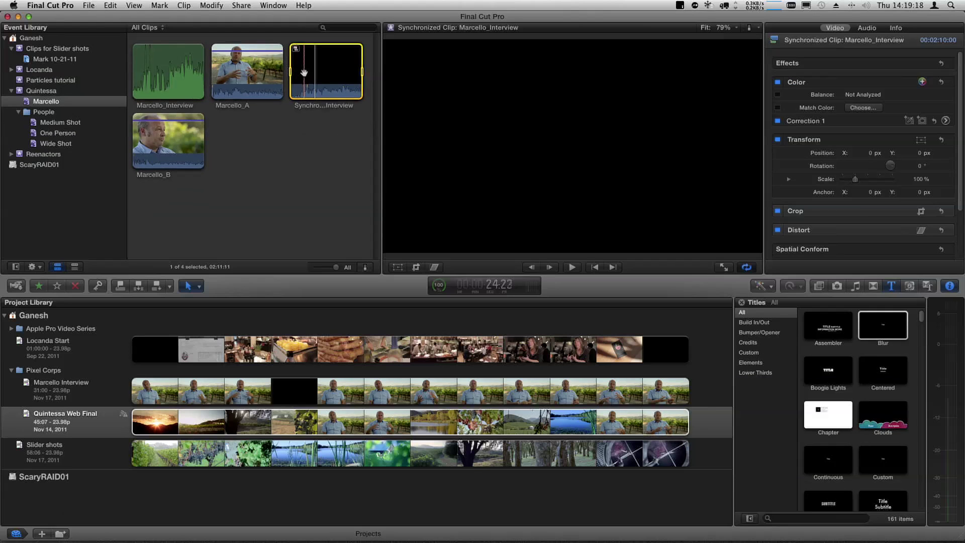
Open Synchronized Clip: Marcello_Interview in the timeline and inspect the Marcello_A and Marcello_B angles.
{"action": "double_click", "coordinate": [304, 73]}
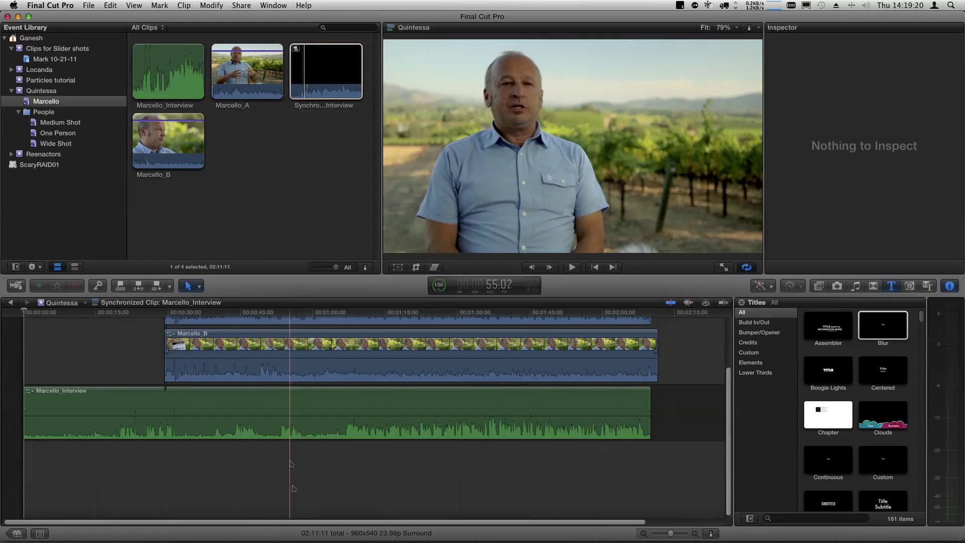
{"action": "scroll", "coordinate": [297, 505], "scroll_direction": "up", "scroll_amount": 2}
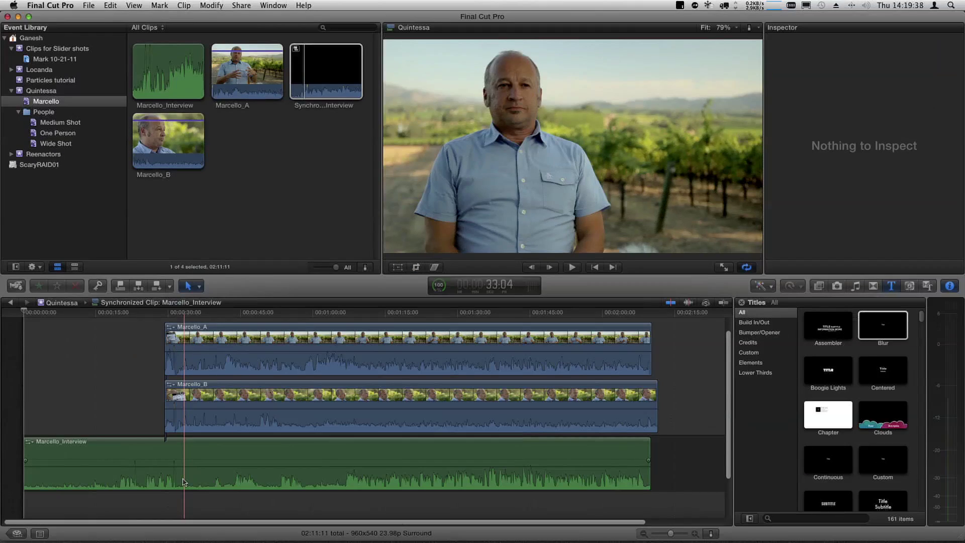
{"action": "left_click", "coordinate": [232, 346]}
{"action": "left_click", "coordinate": [306, 420]}
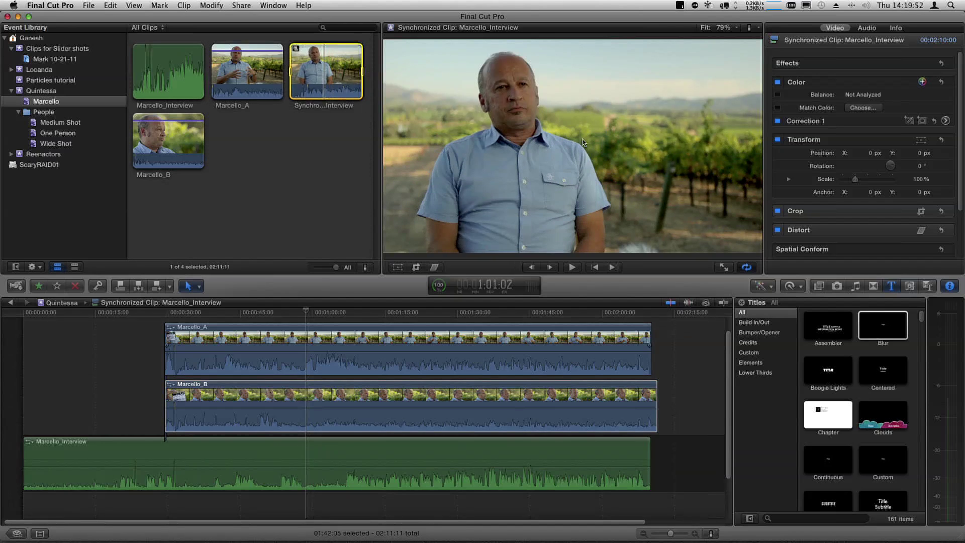
Show the synchronized clip's audio channel configuration and play back to audition its three channels.
{"action": "left_click", "coordinate": [870, 29]}
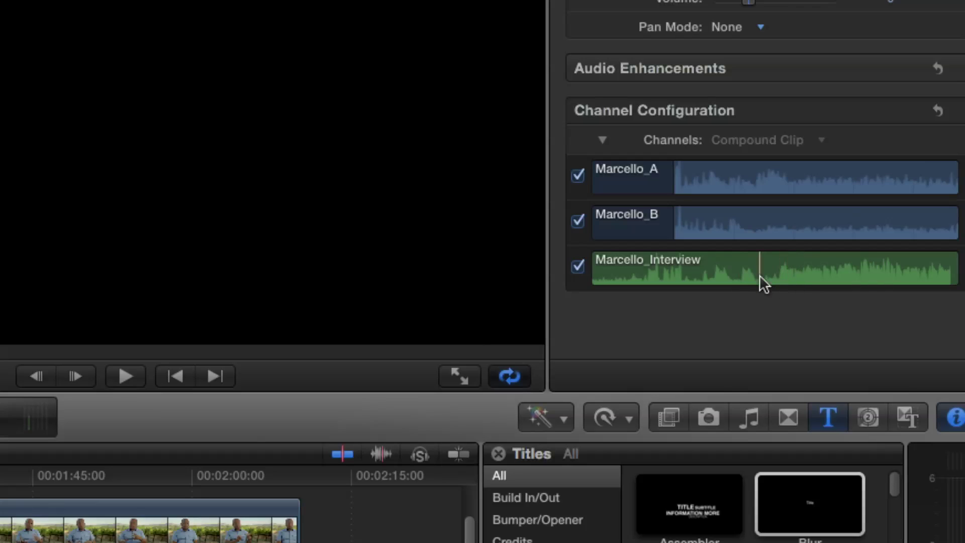
{"action": "key", "text": "space"}
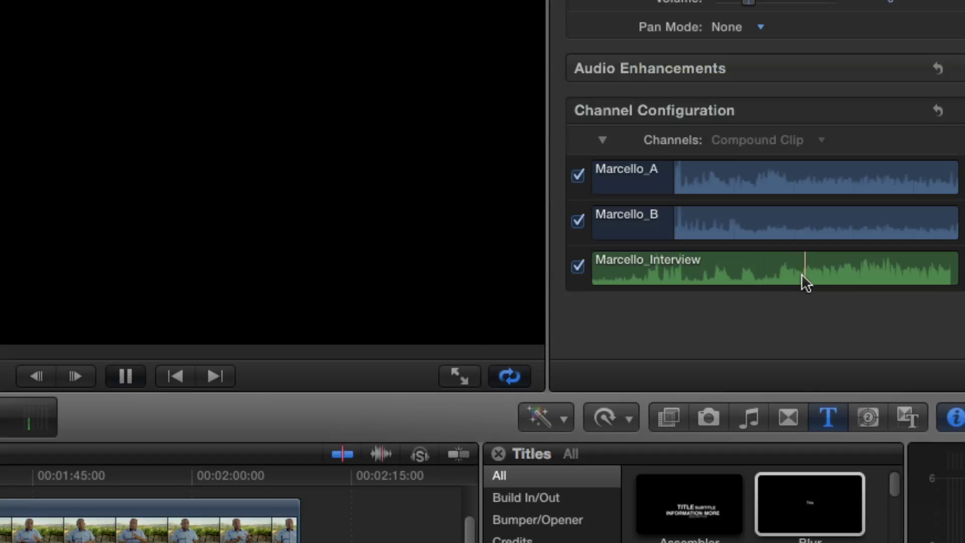
{"action": "key", "text": "space"}
{"action": "key", "text": "space"}
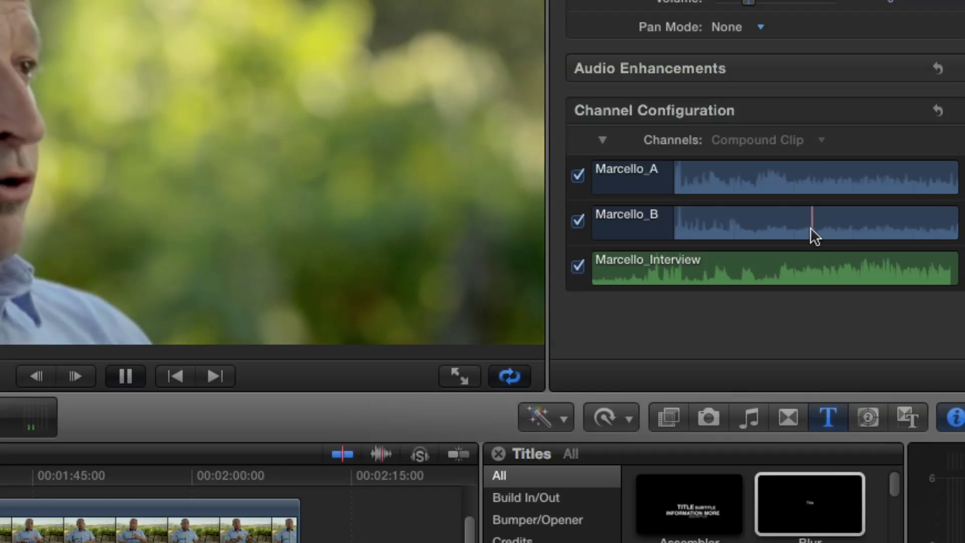
{"action": "key", "text": "space"}
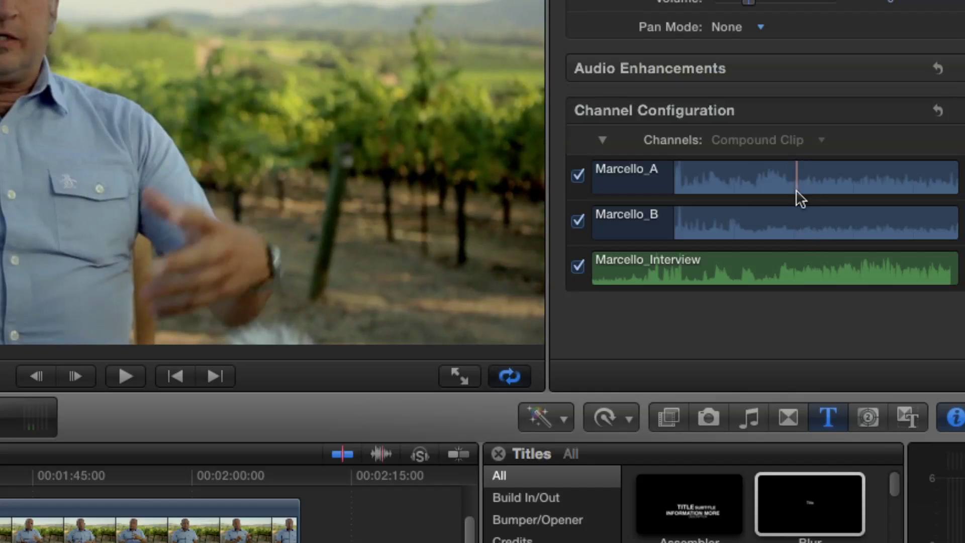
Uncheck the Marcello_A and Marcello_B audio channels, then select the Marcello_B and Marcello_A clips.
{"action": "left_click", "coordinate": [579, 176]}
{"action": "left_click", "coordinate": [579, 221]}
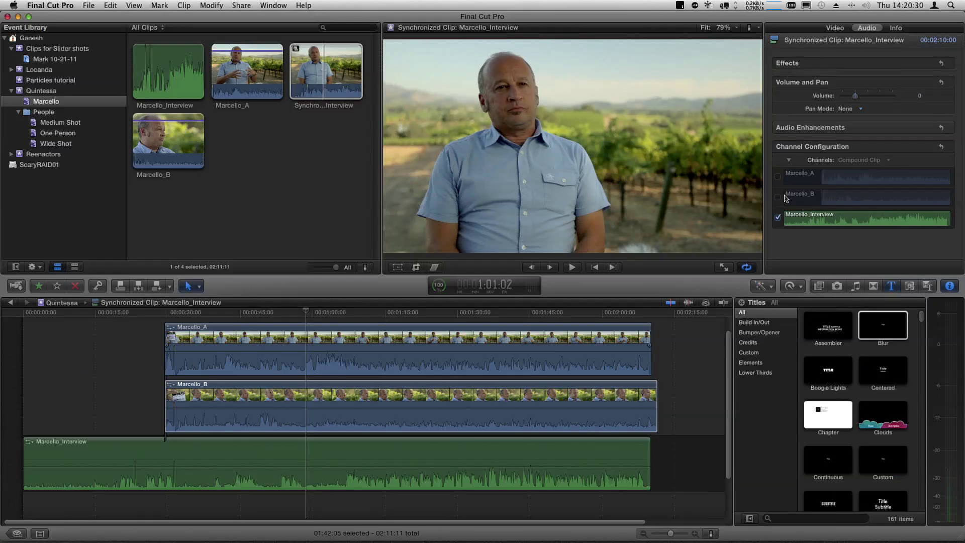
{"action": "left_click", "coordinate": [490, 397]}
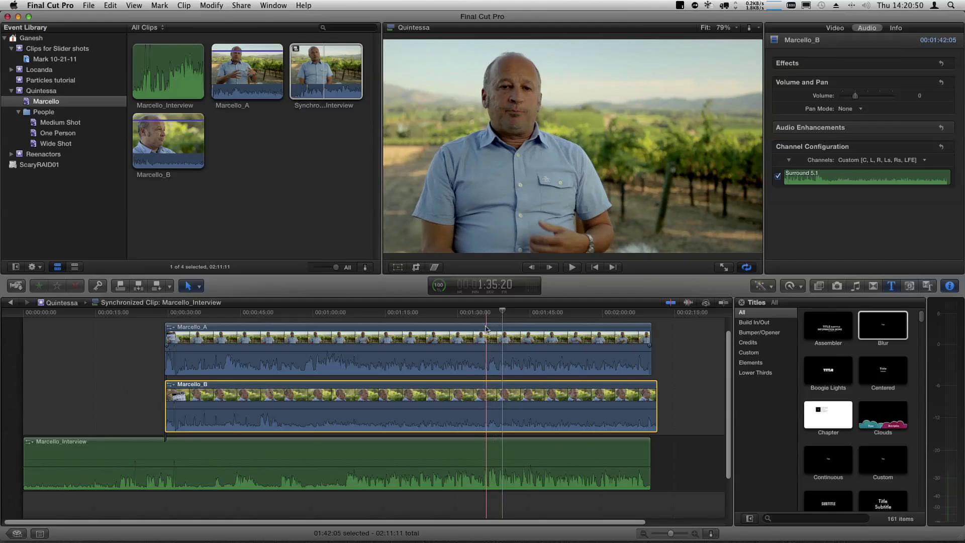
{"action": "left_click", "coordinate": [486, 334]}
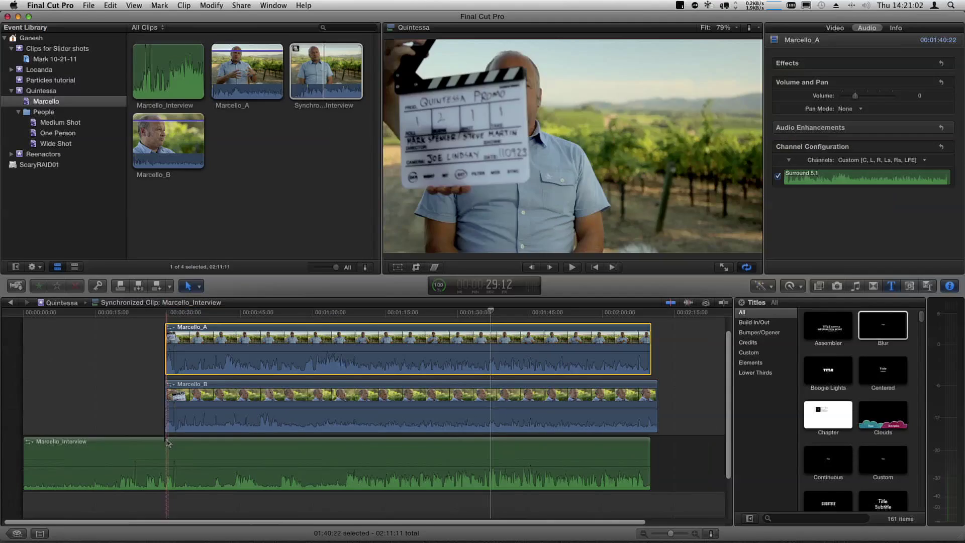
Select Marcello_A around 1:39 and disable it with V.
{"action": "left_click", "coordinate": [505, 362]}
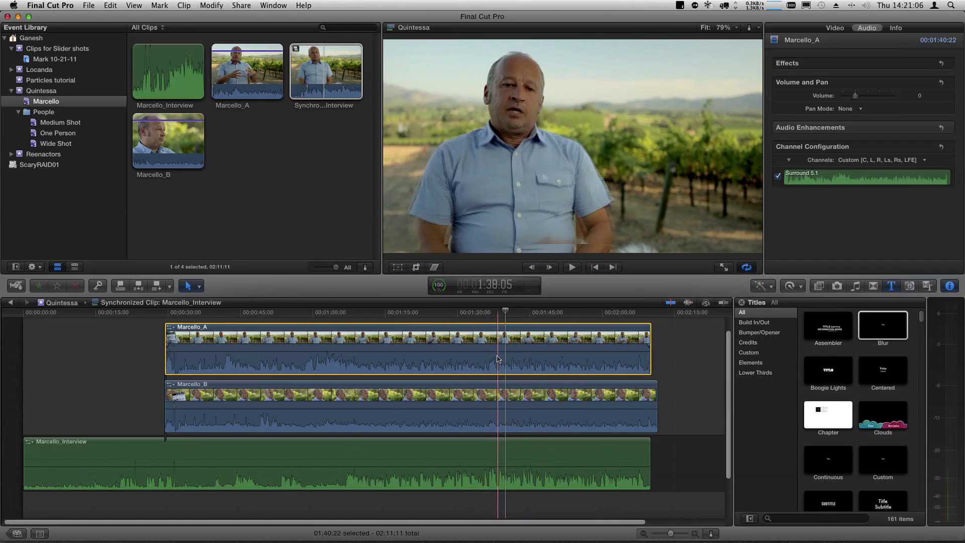
{"action": "left_click", "coordinate": [500, 416]}
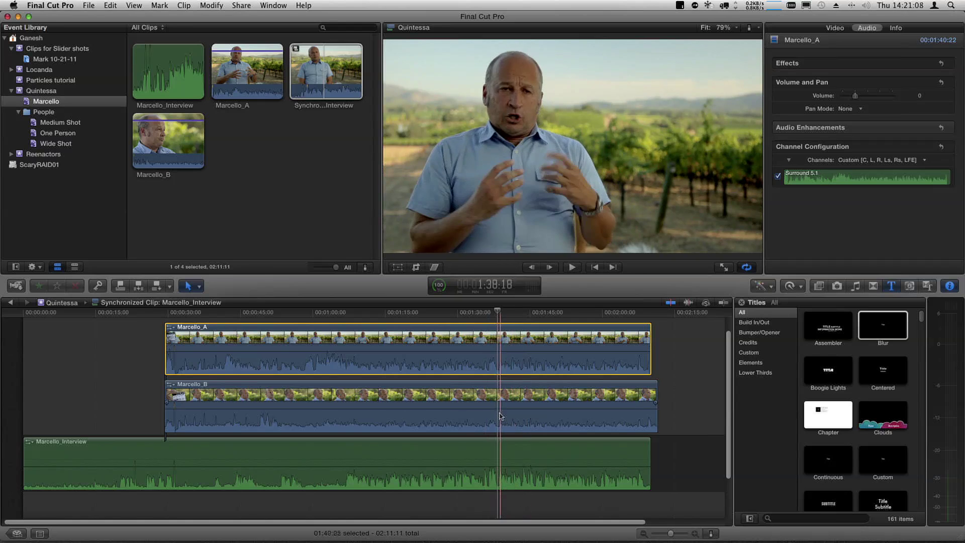
{"action": "left_click", "coordinate": [503, 363]}
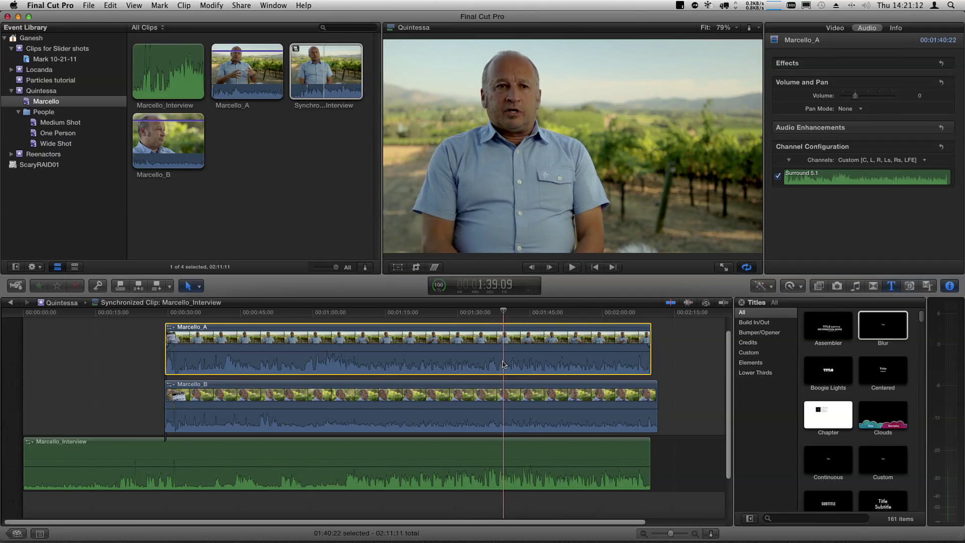
{"action": "key", "text": "v"}
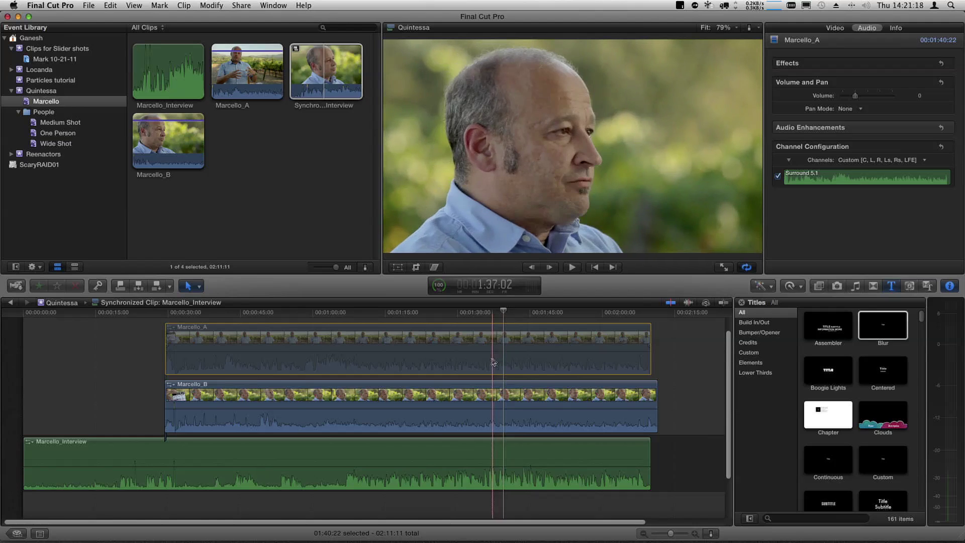
Play the interview to review it, then select Marcello_A and bring up its clip menu.
{"action": "key", "text": "space"}
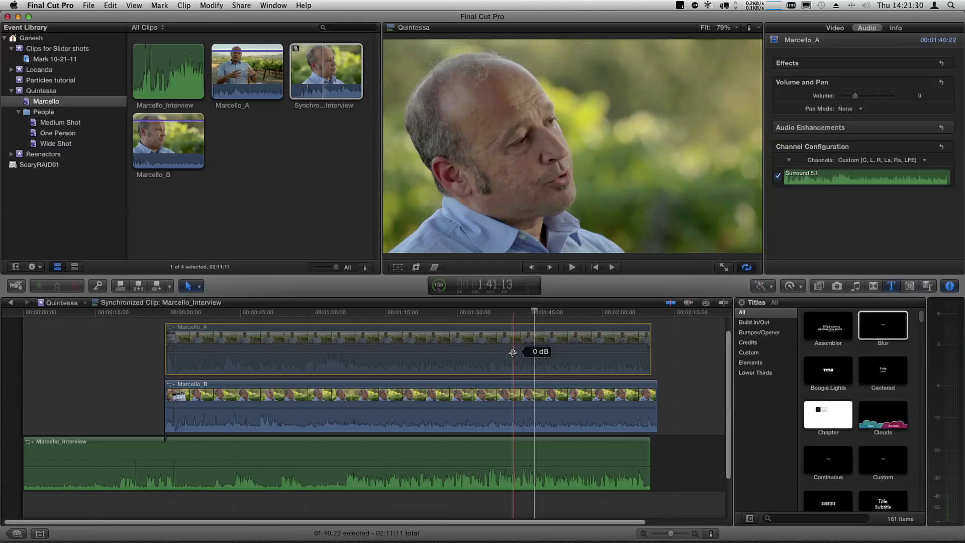
{"action": "left_click", "coordinate": [513, 358]}
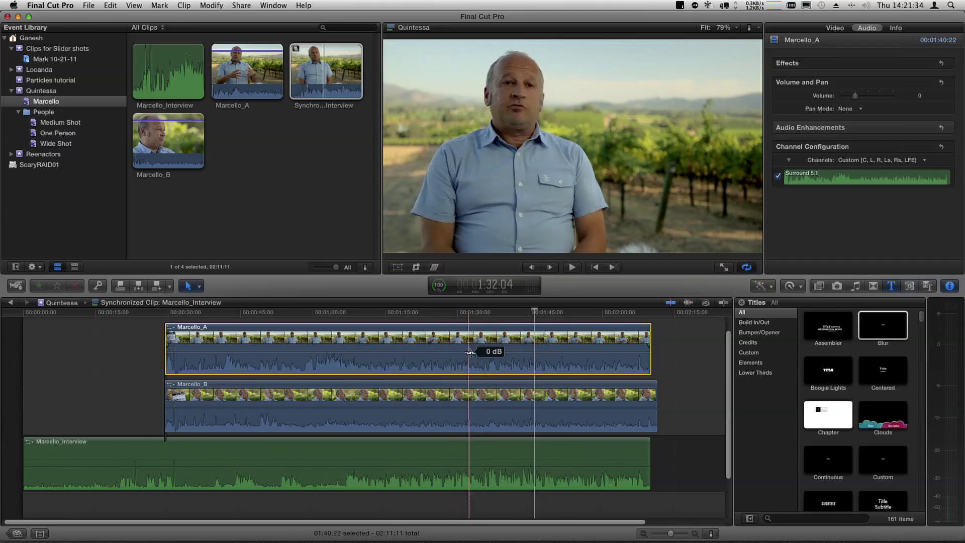
{"action": "right_click", "coordinate": [493, 361]}
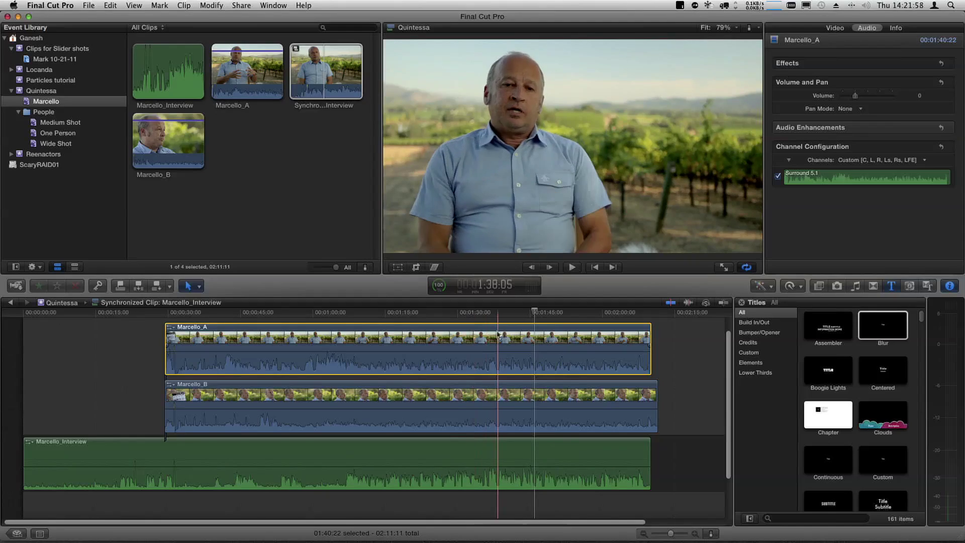
Play from about 1:23 and add markers on Marcello_A at the unwanted footage points.
{"action": "left_click", "coordinate": [426, 316]}
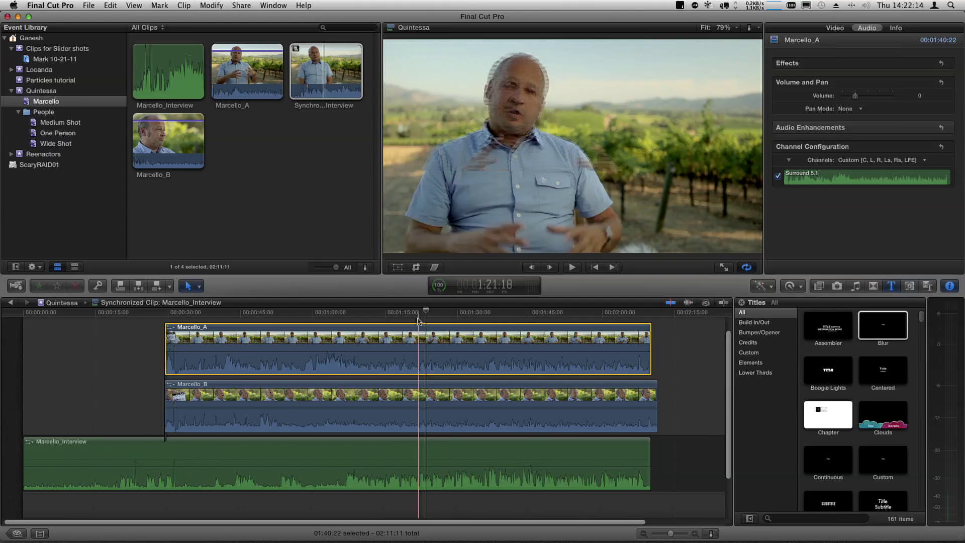
{"action": "key", "text": "space"}
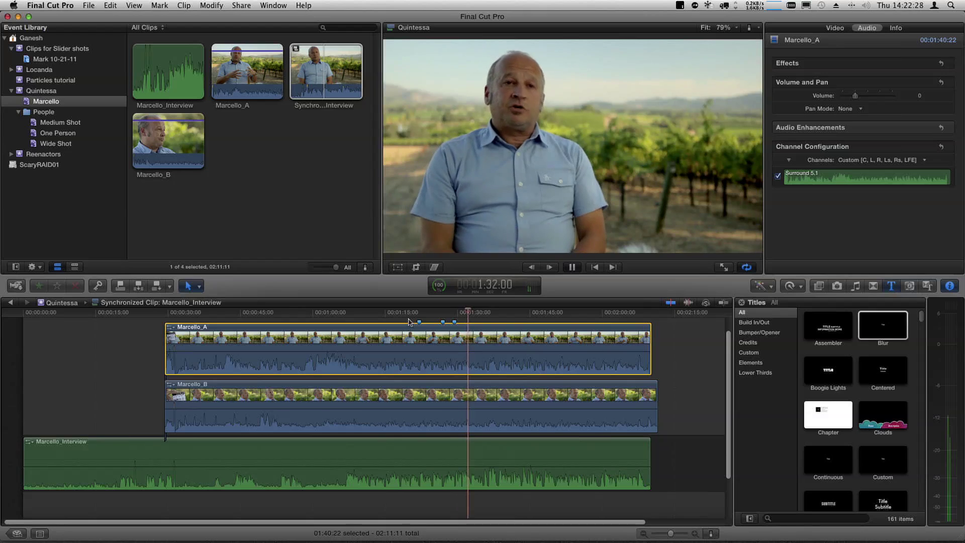
{"action": "key", "text": "m"}
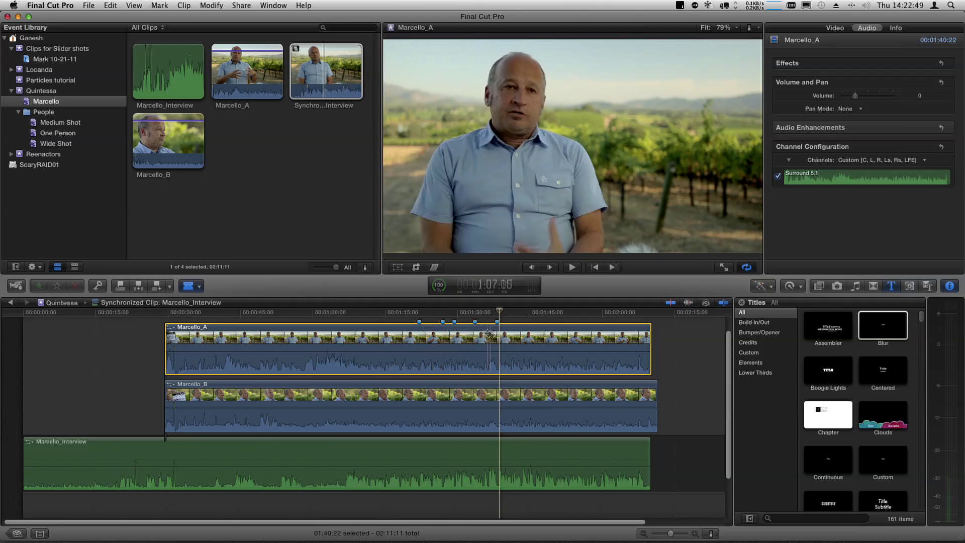
Blade Marcello_A at its four markers and select the two short unwanted pieces.
{"action": "left_click", "coordinate": [419, 334]}
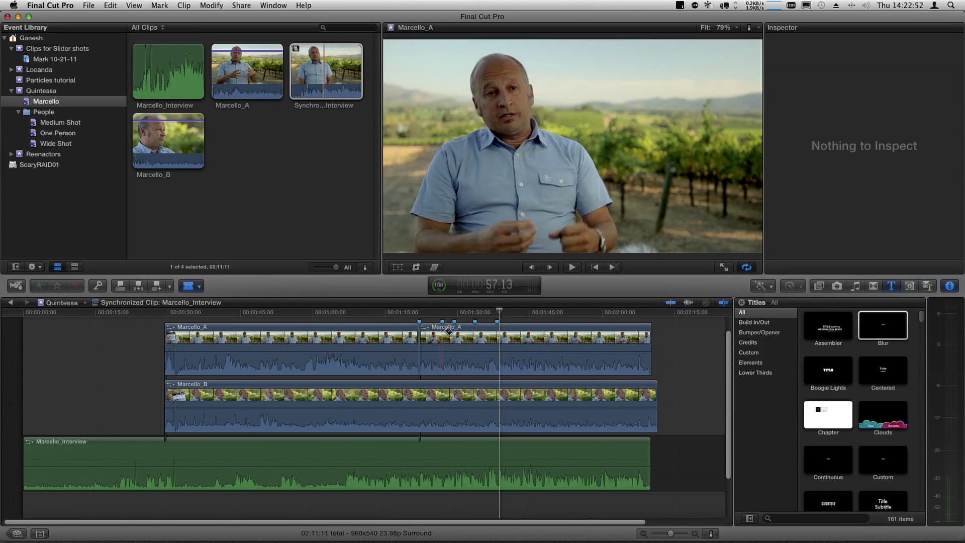
{"action": "left_click", "coordinate": [443, 334]}
{"action": "left_click", "coordinate": [454, 333]}
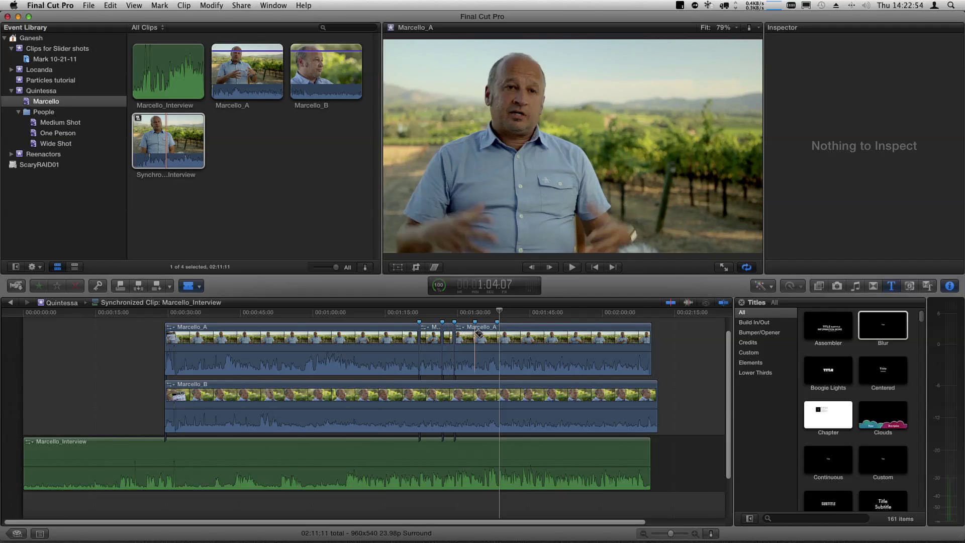
{"action": "left_click", "coordinate": [496, 334]}
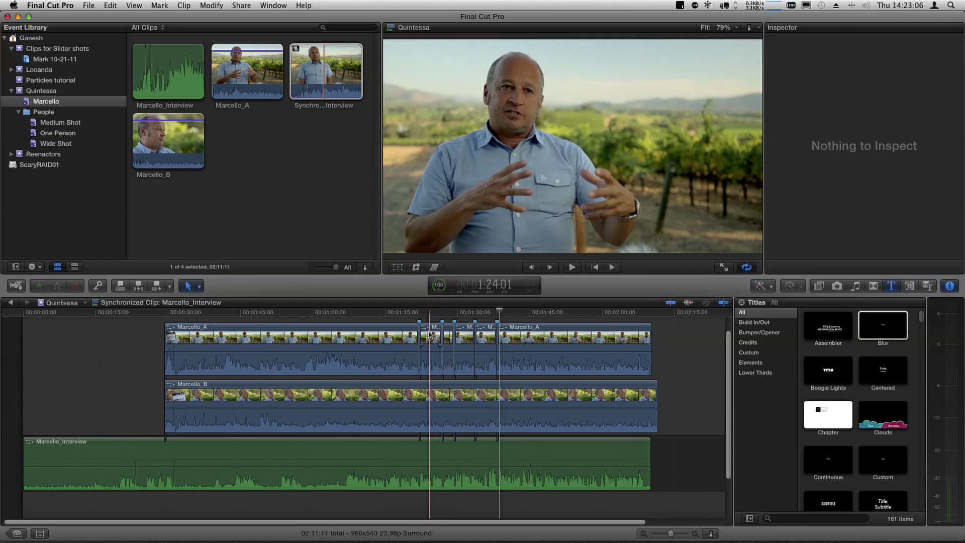
{"action": "left_click", "coordinate": [430, 335]}
{"action": "left_click", "coordinate": [462, 336]}
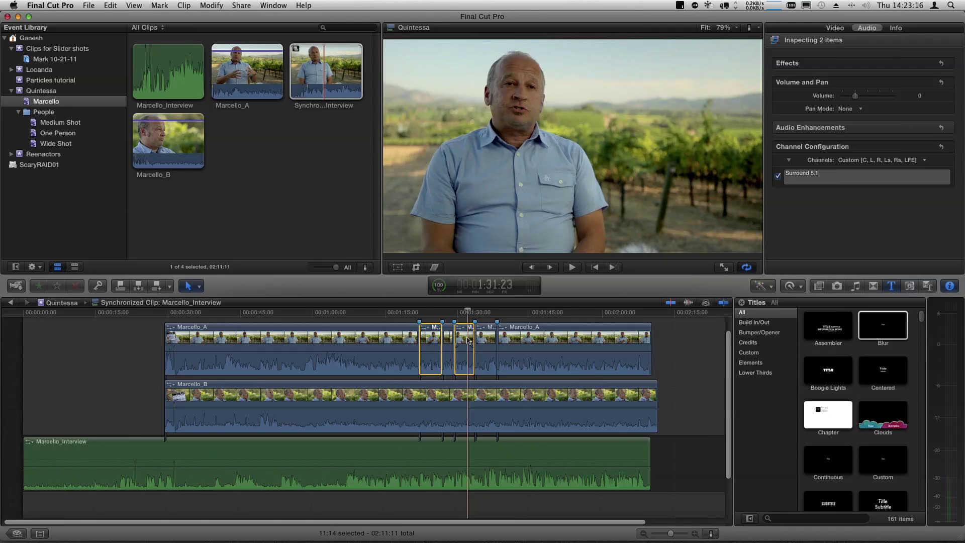
Disable the two selected Marcello_A pieces with V, then select the synchronized Marcello_Interview clip.
{"action": "key", "text": "v"}
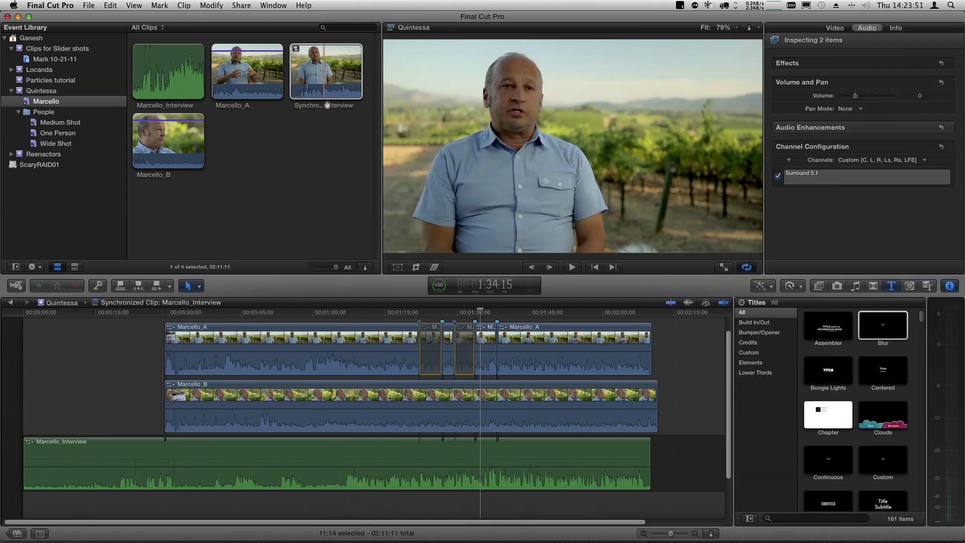
{"action": "left_click", "coordinate": [327, 73]}
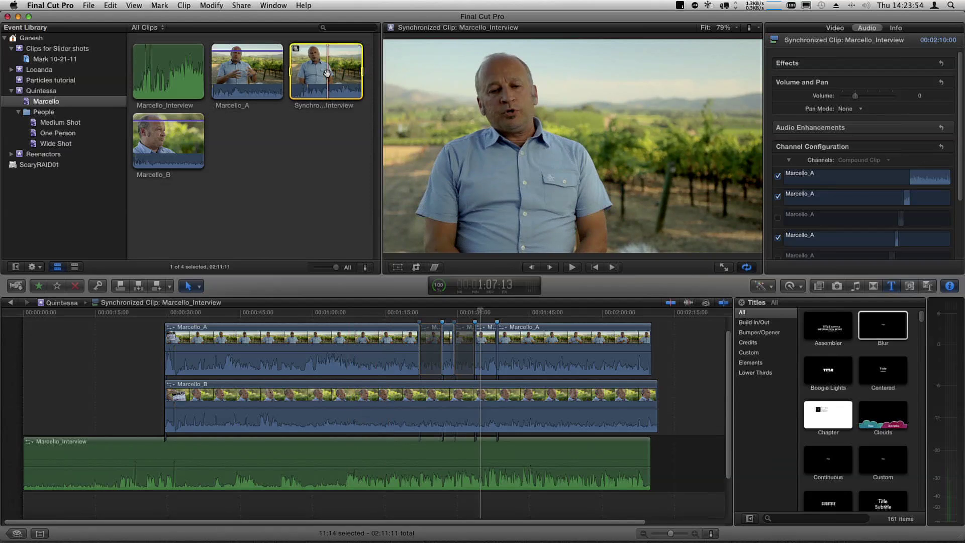
Select the two disabled Marcello_A pieces and bring back the synchronized clip's audio channel settings.
{"action": "left_click", "coordinate": [719, 224]}
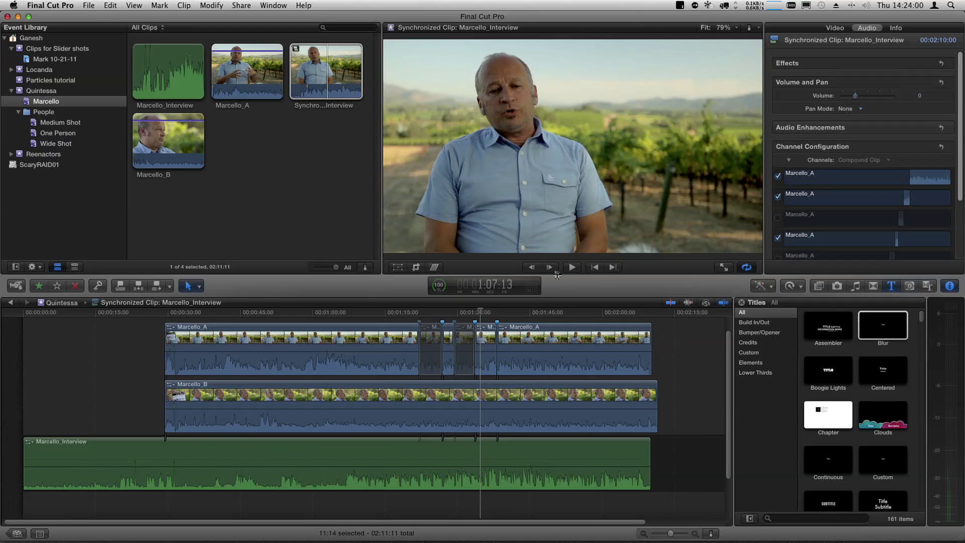
{"action": "left_click", "coordinate": [430, 352]}
{"action": "left_click", "coordinate": [466, 352], "text": "super"}
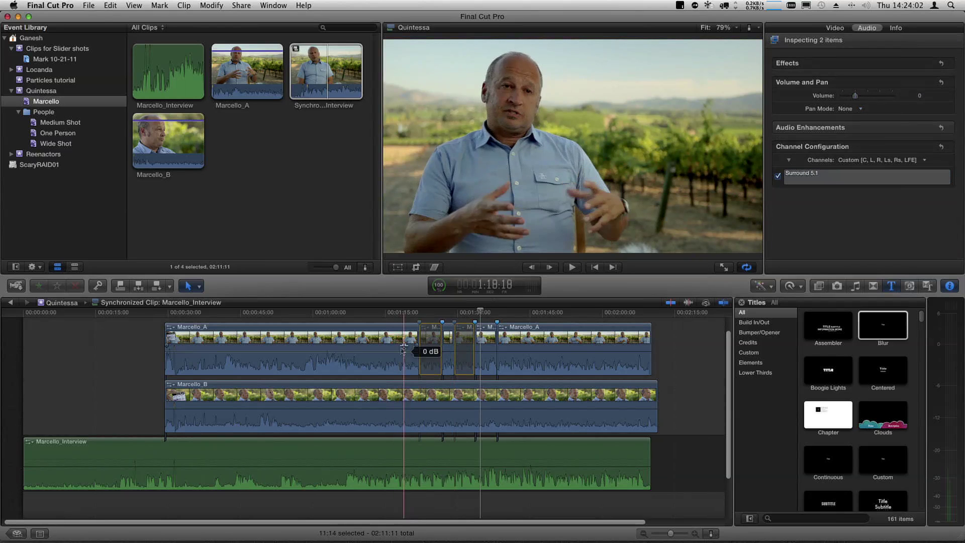
{"action": "key", "text": "super+1"}
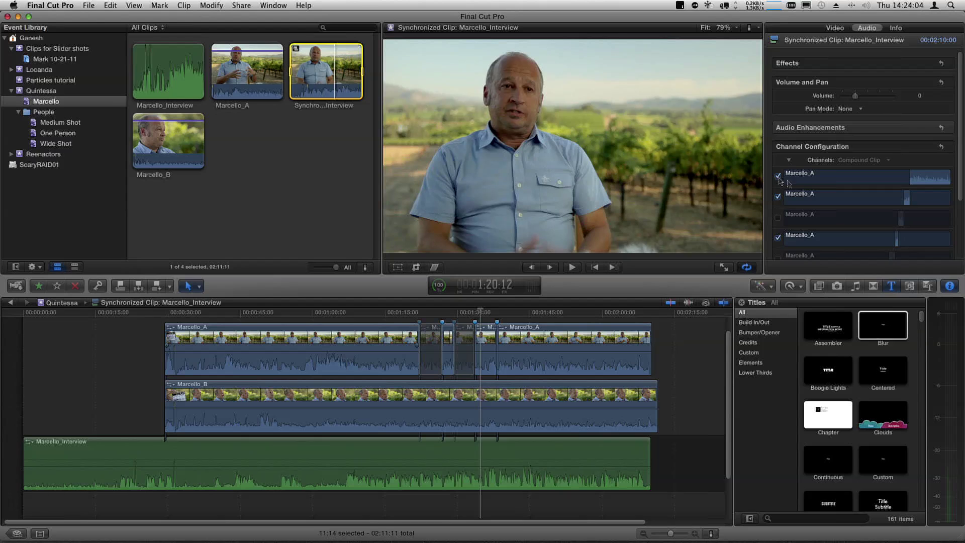
{"action": "left_click", "coordinate": [800, 187]}
{"action": "left_click_drag", "start_coordinate": [962, 187], "coordinate": [964, 253]}
Uncheck four Marcello_A audio channels, keeping Marcello_Interview enabled.
{"action": "left_click", "coordinate": [778, 203]}
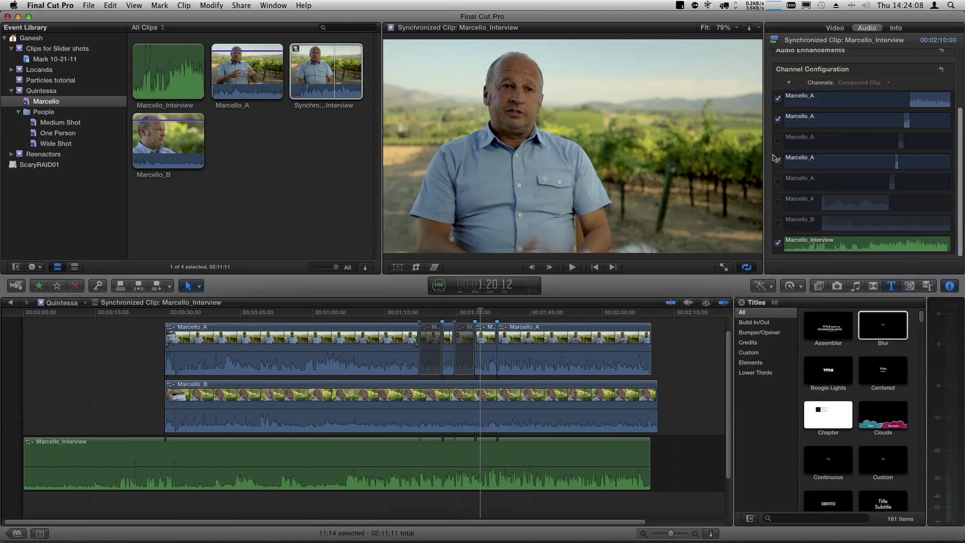
{"action": "left_click", "coordinate": [778, 160]}
{"action": "left_click", "coordinate": [778, 119]}
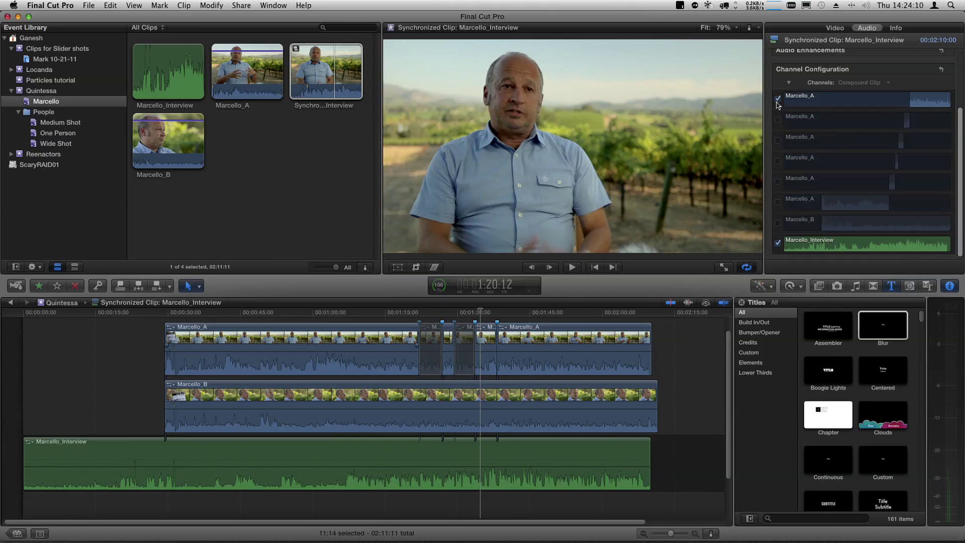
{"action": "left_click", "coordinate": [777, 99]}
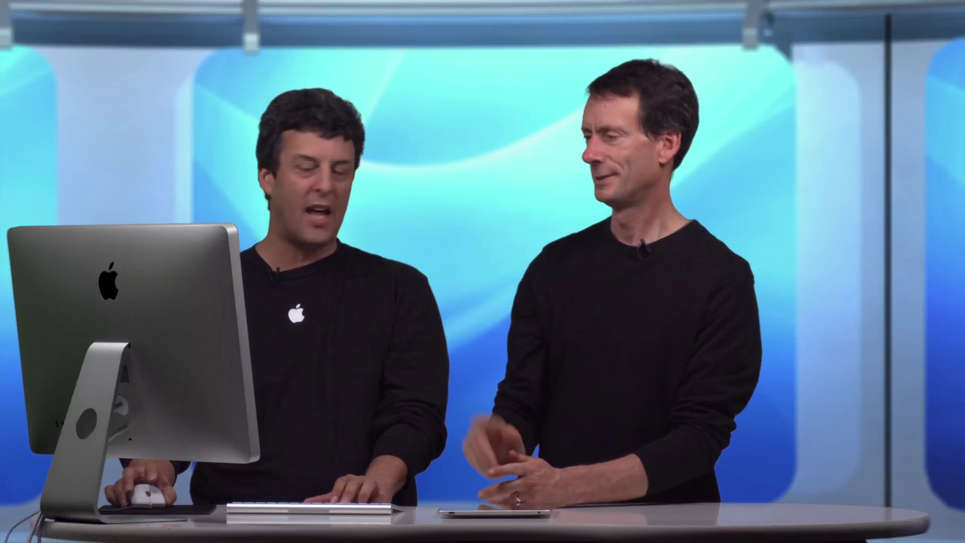